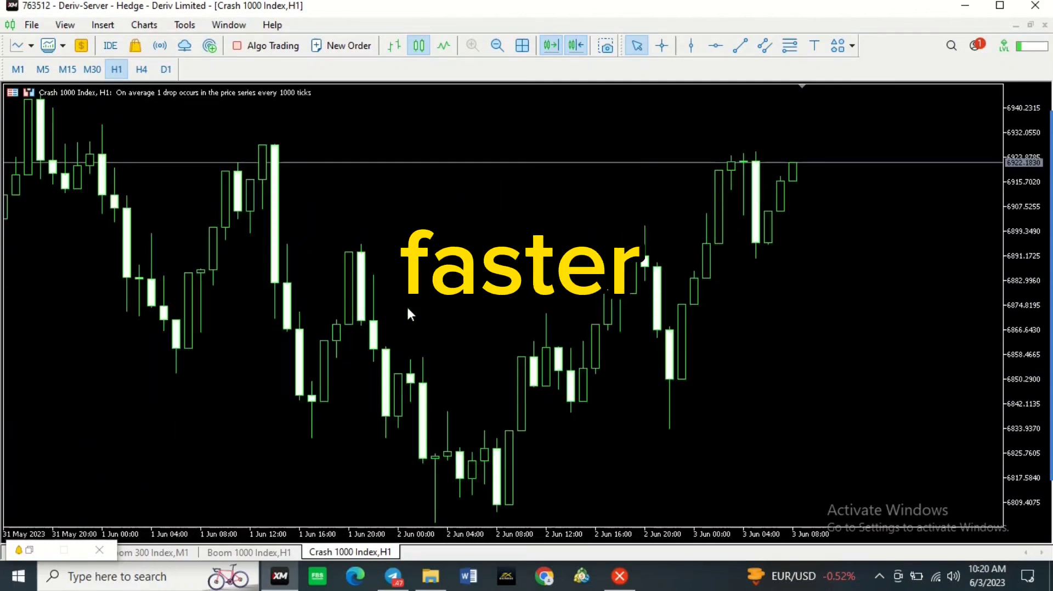
Step: Zoom the Crash 1000 Index H1 chart out so it spans 23 May to 3 Jun
key("minus")
key("minus")
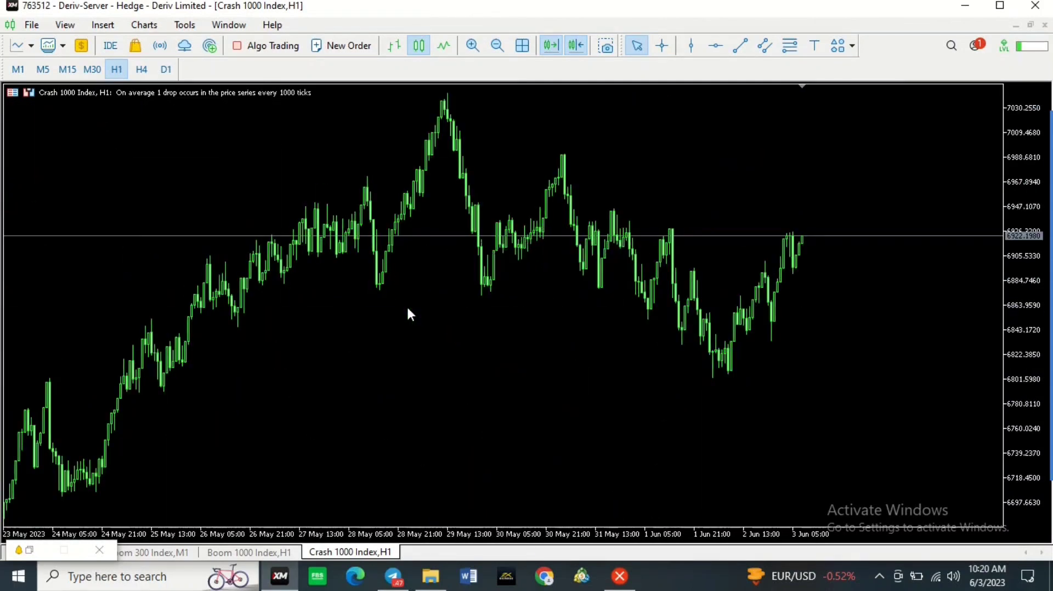
Step: Bring up the chart Properties dialog, check the Common tab, then return to Colors
right_click(301, 179)
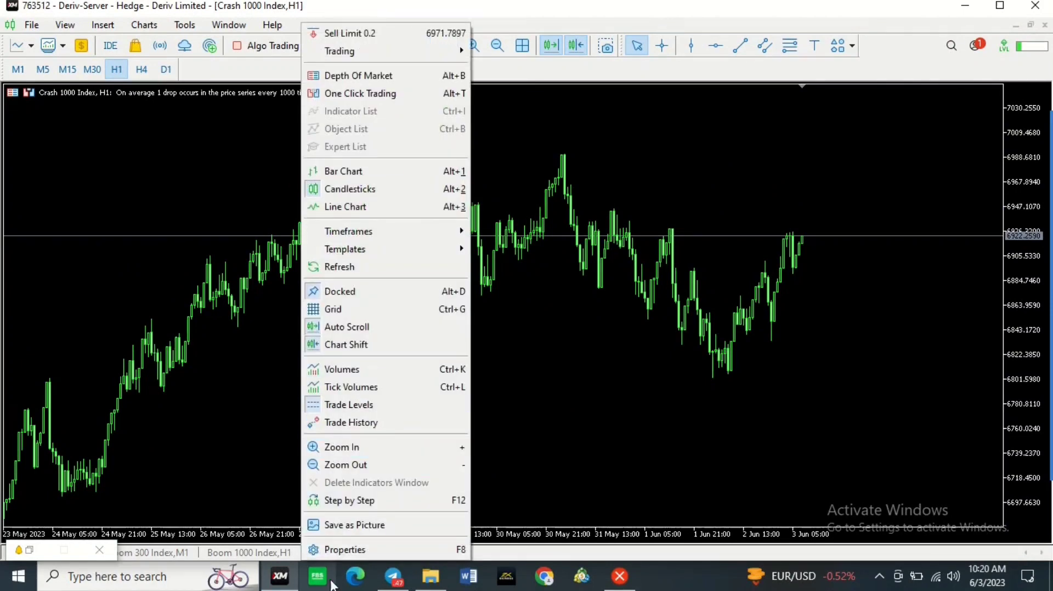
left_click(345, 550)
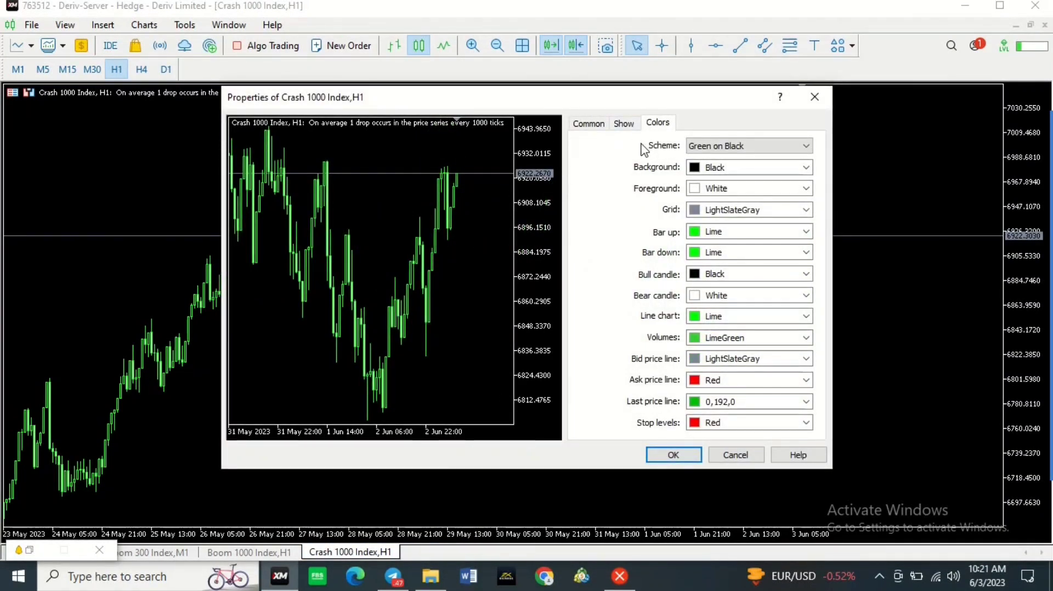
left_click(590, 125)
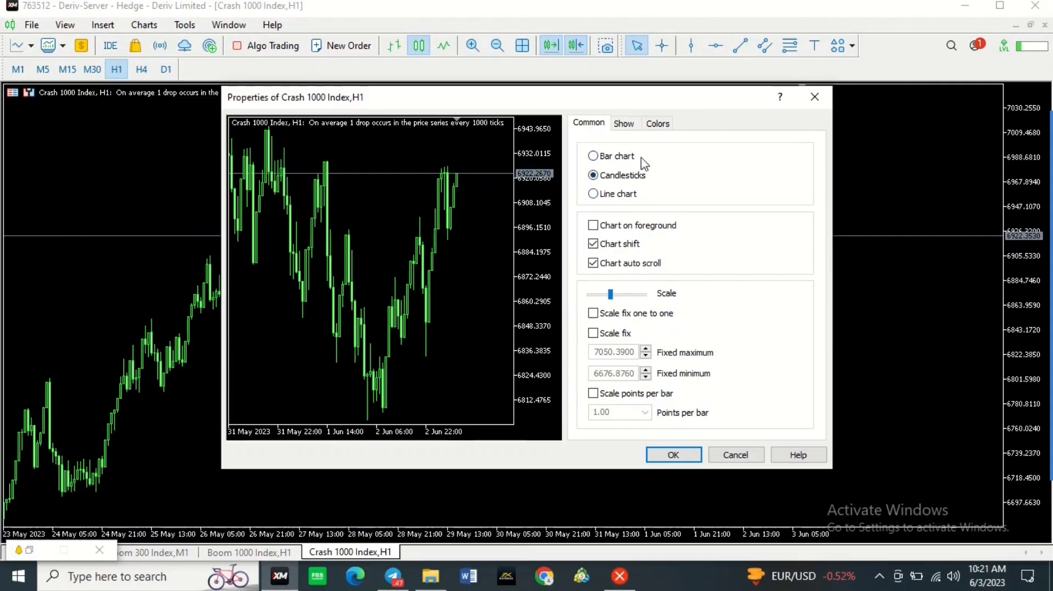
left_click(660, 125)
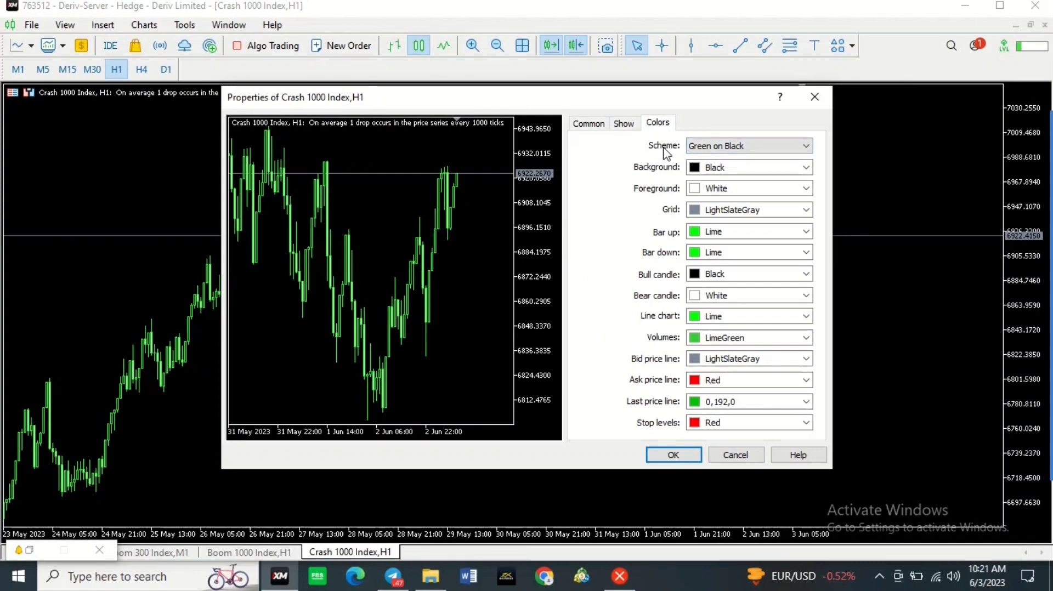
Step: Try the Yellow on Black colour scheme, then settle on Black on White
left_click(714, 144)
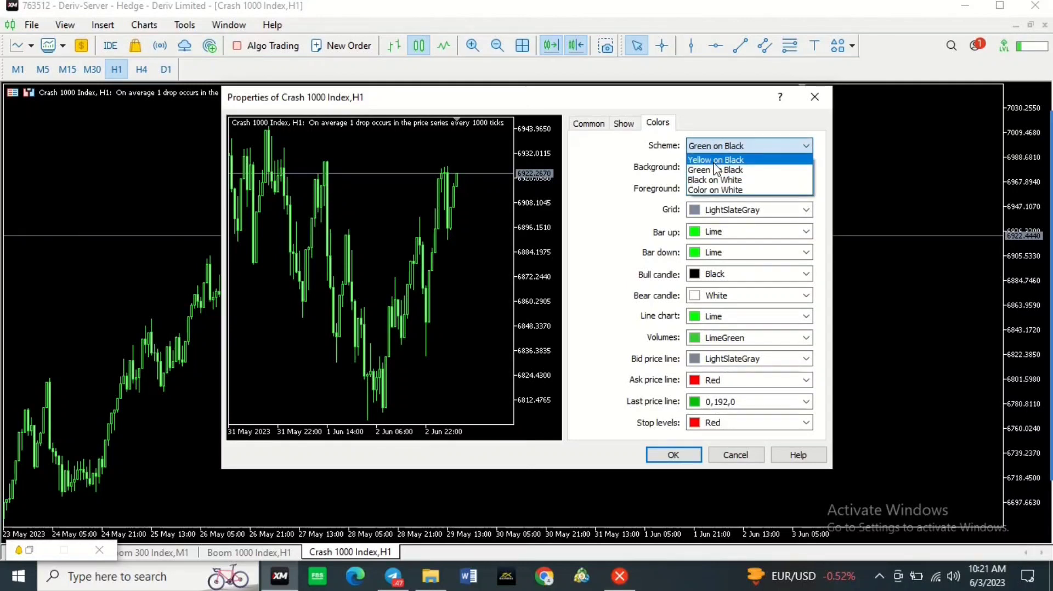
left_click(715, 161)
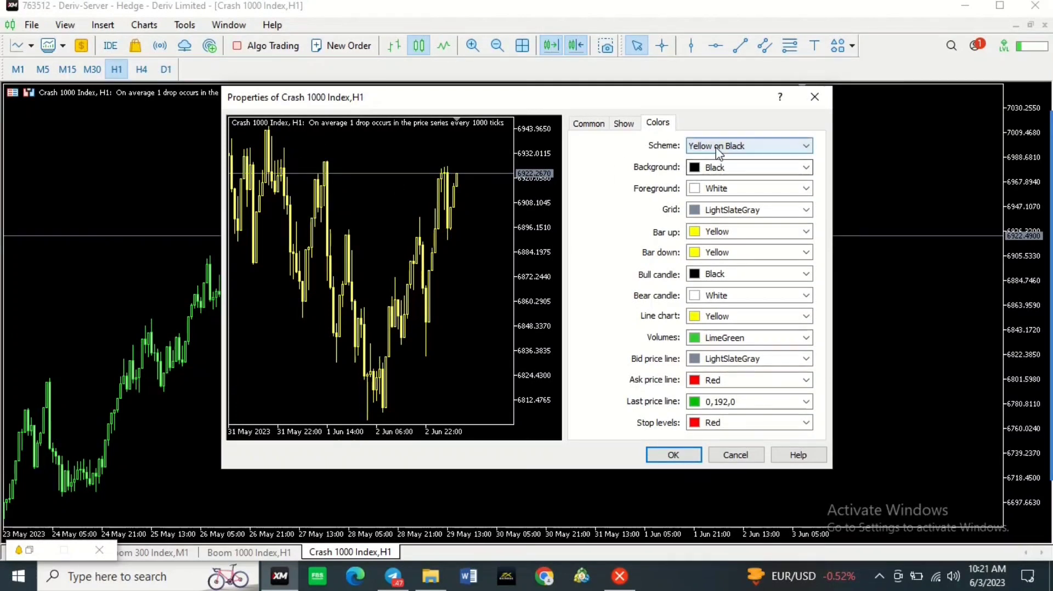
left_click(716, 146)
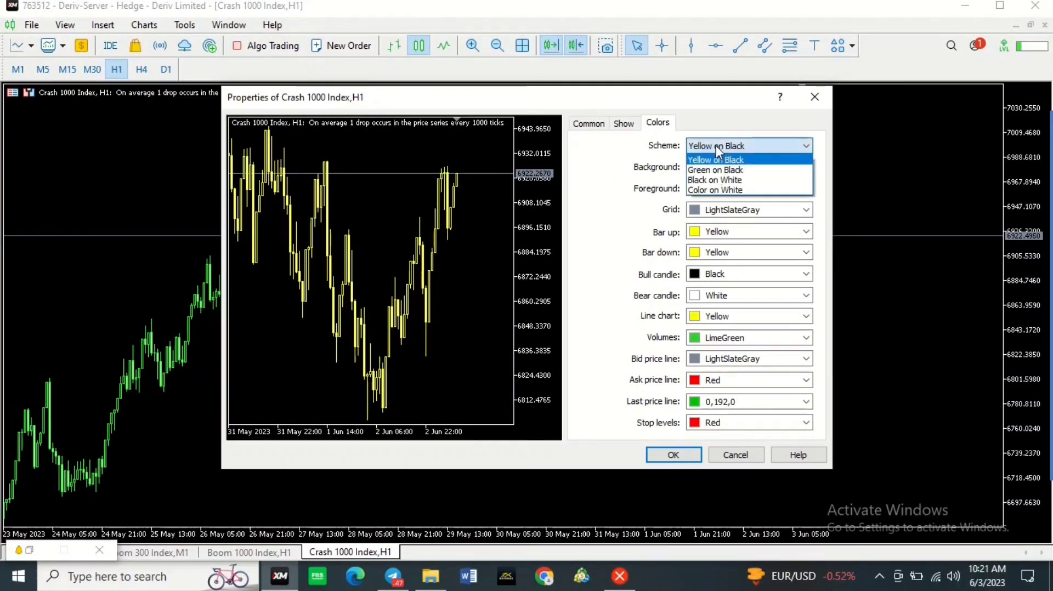
left_click(713, 180)
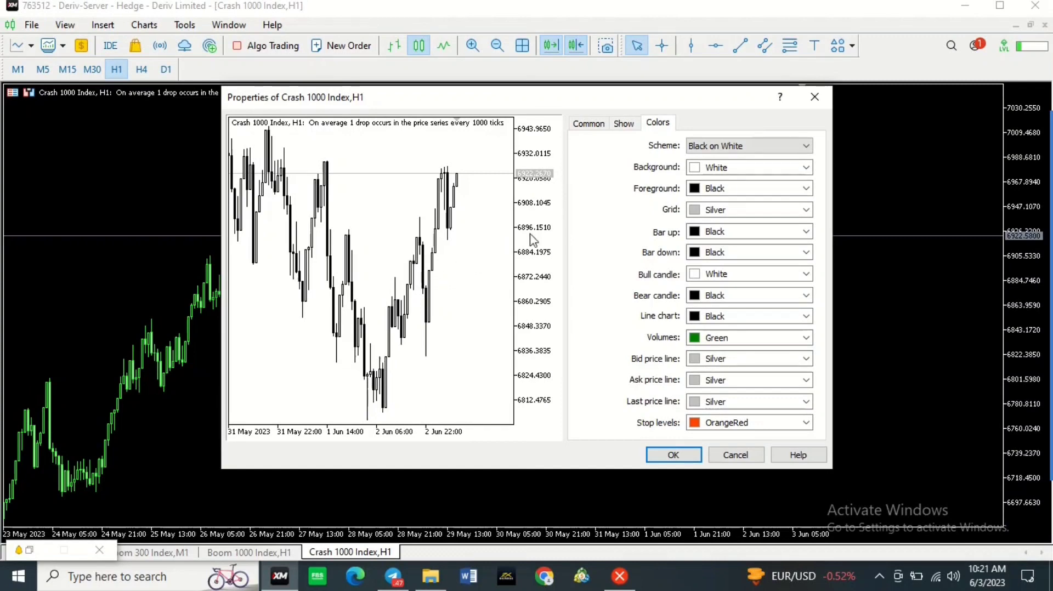
Step: Set the chart background colour to Black
left_click(697, 174)
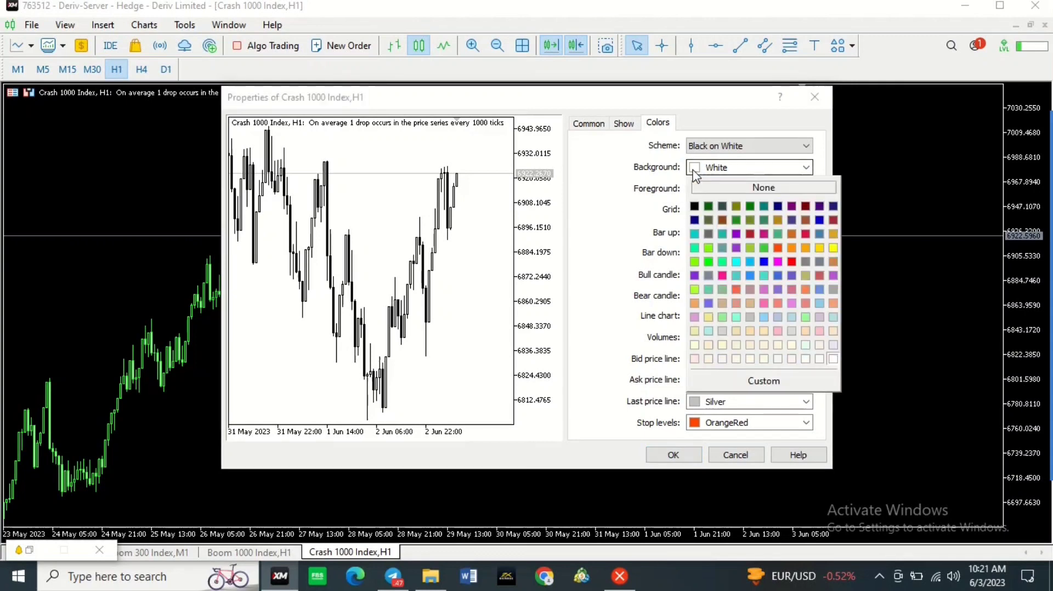
left_click(694, 207)
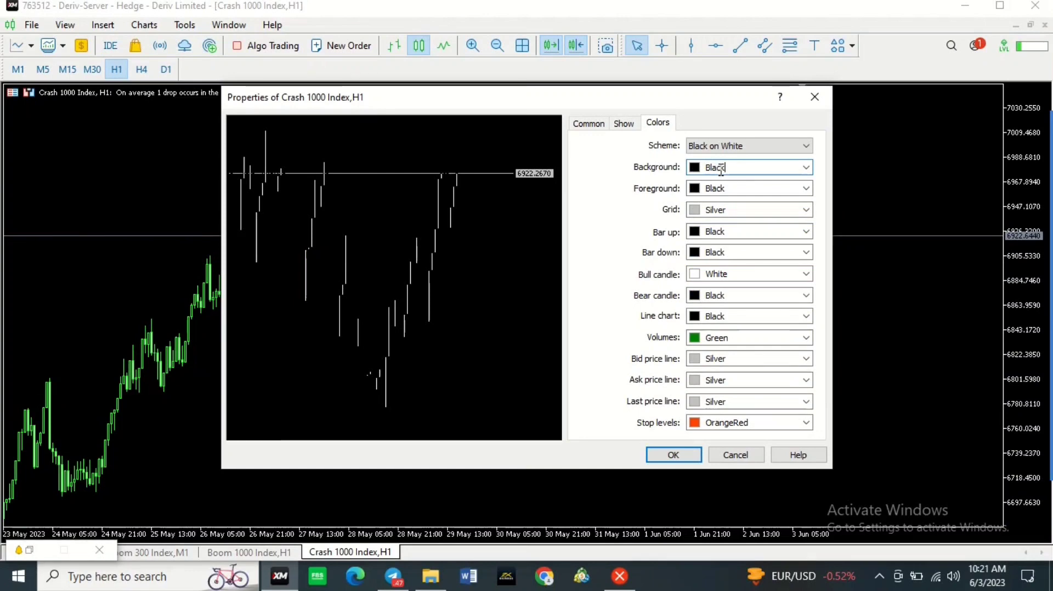
left_click_drag(730, 167, 714, 167)
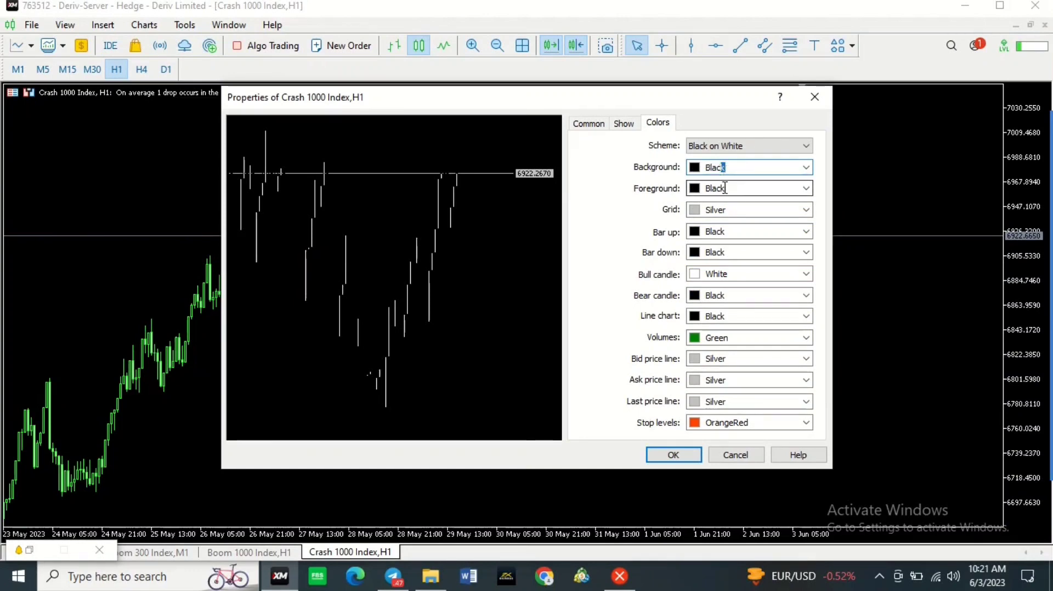
left_click_drag(723, 168, 729, 166)
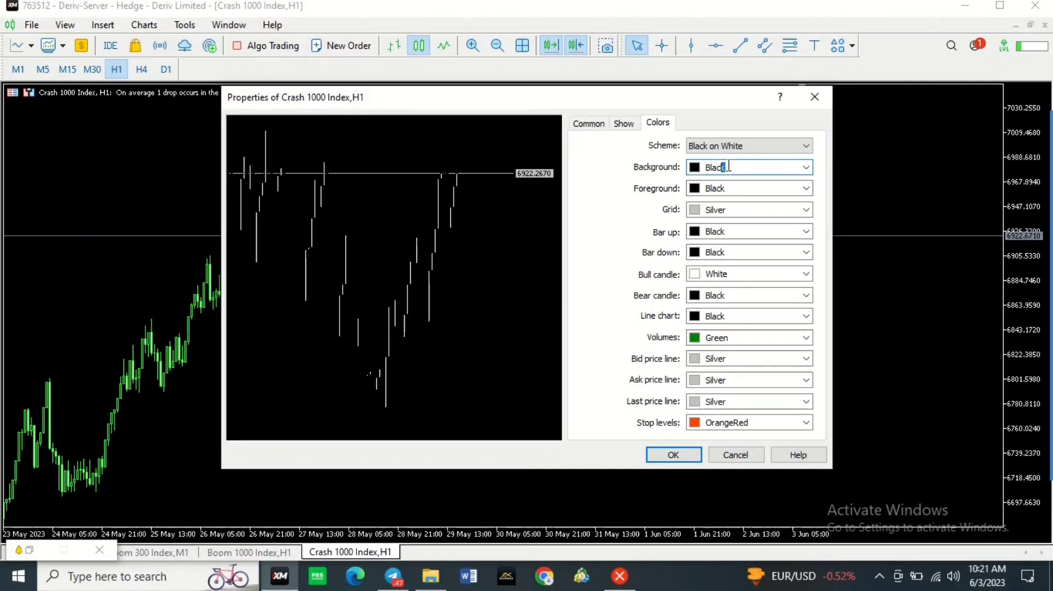
left_click(697, 175)
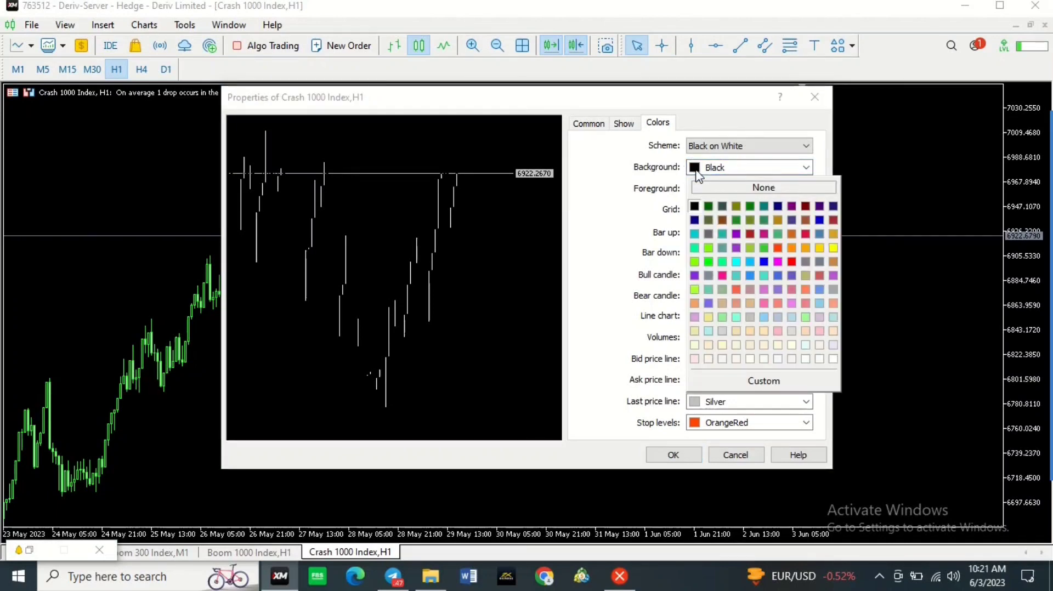
left_click(697, 174)
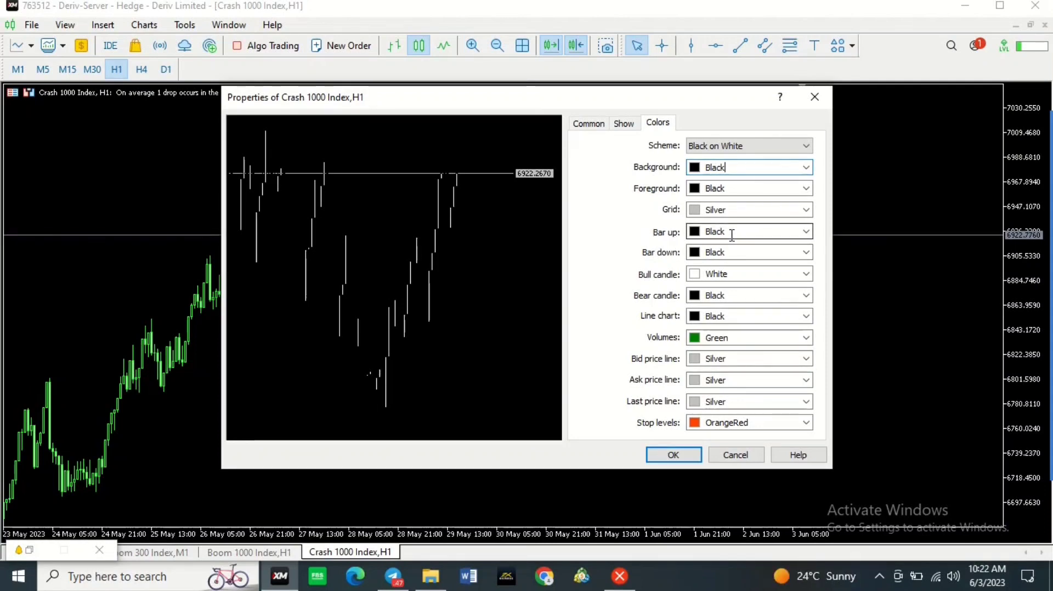
Step: Set the Bar up colour to Green and the Bar down colour to Red
left_click(695, 235)
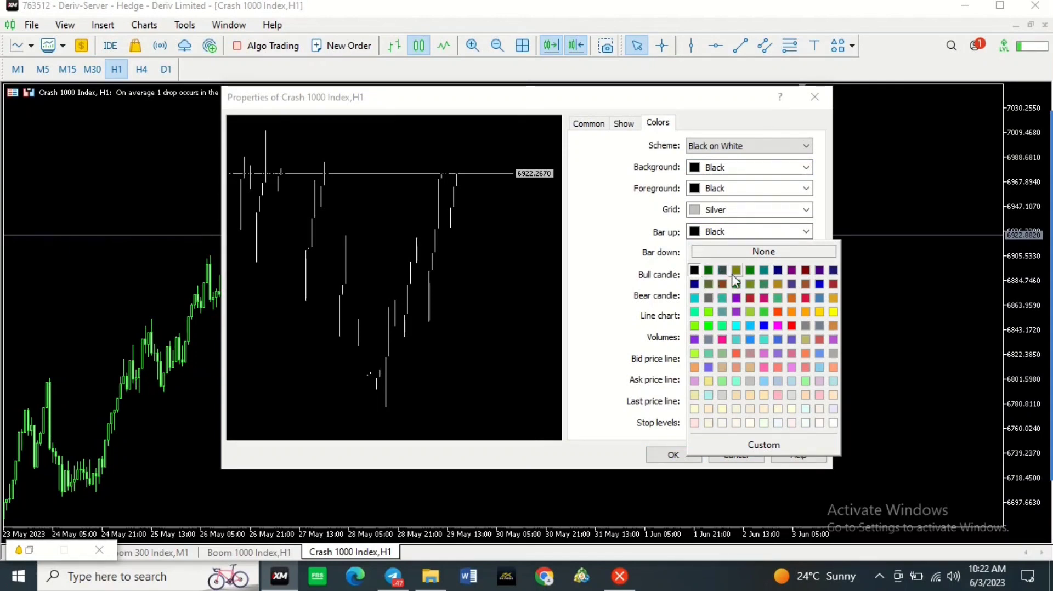
left_click(749, 276)
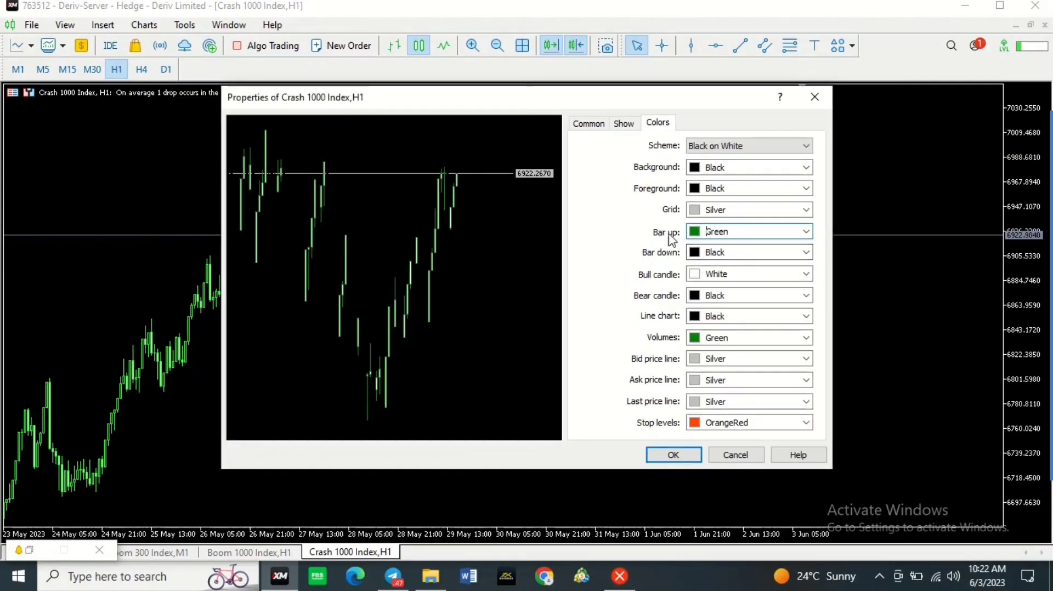
left_click(695, 254)
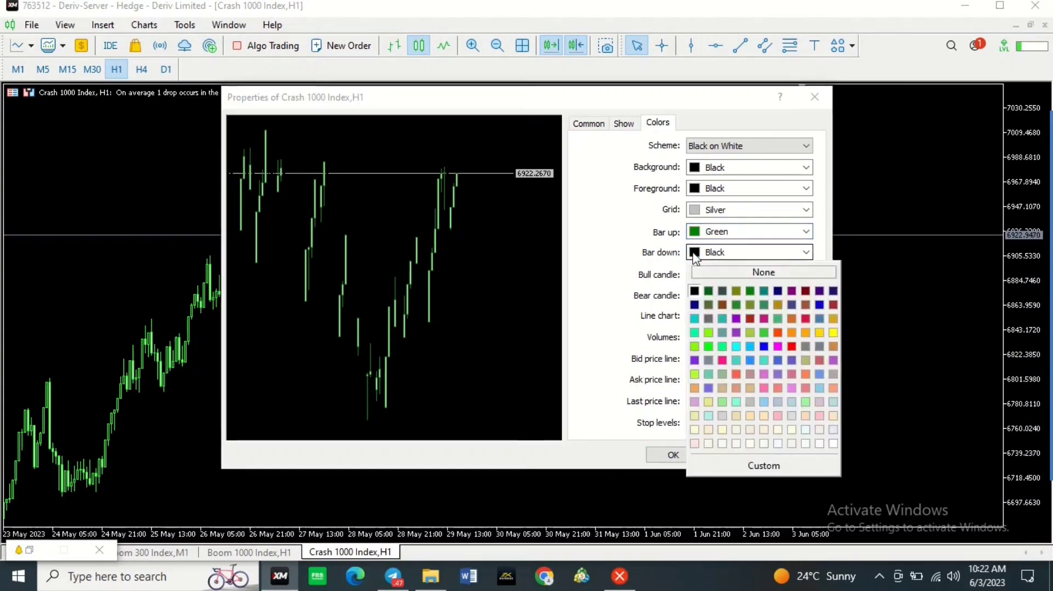
left_click(792, 346)
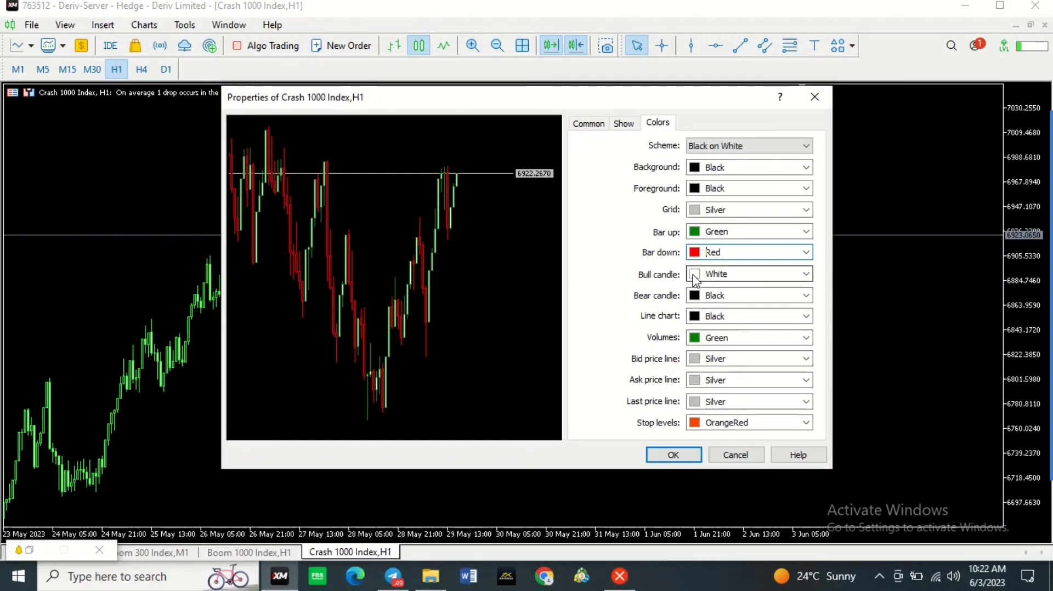
Step: Fill bull candles with Green and bear candles with Red
left_click(695, 277)
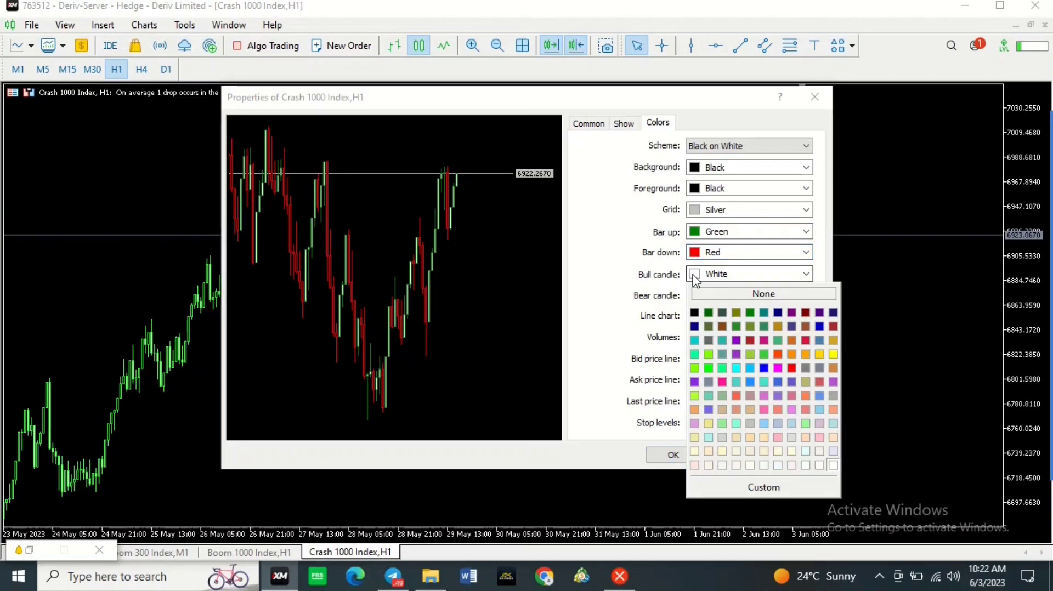
left_click(751, 313)
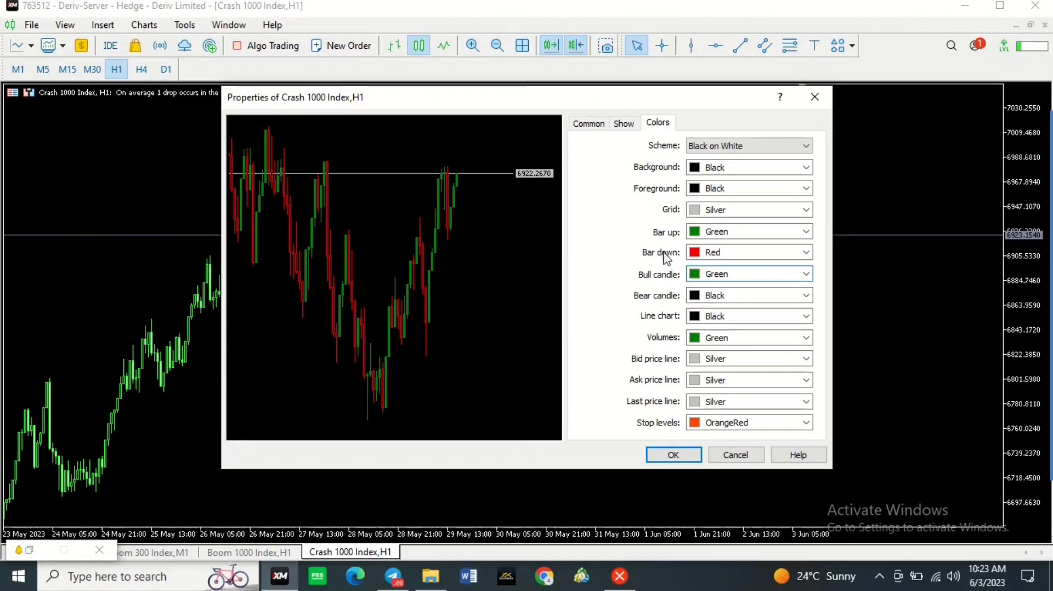
left_click(695, 299)
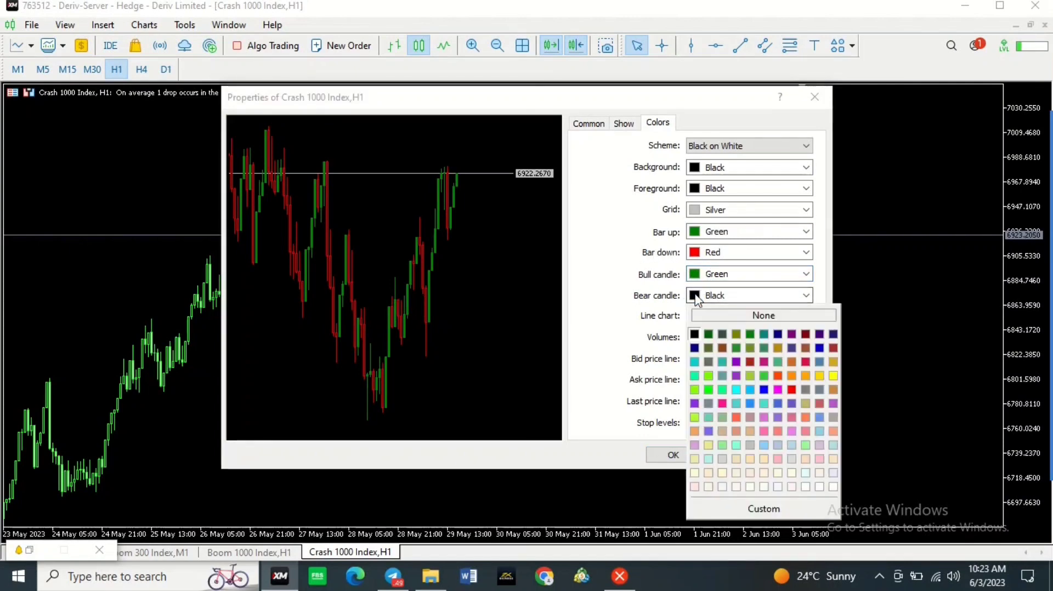
left_click(791, 388)
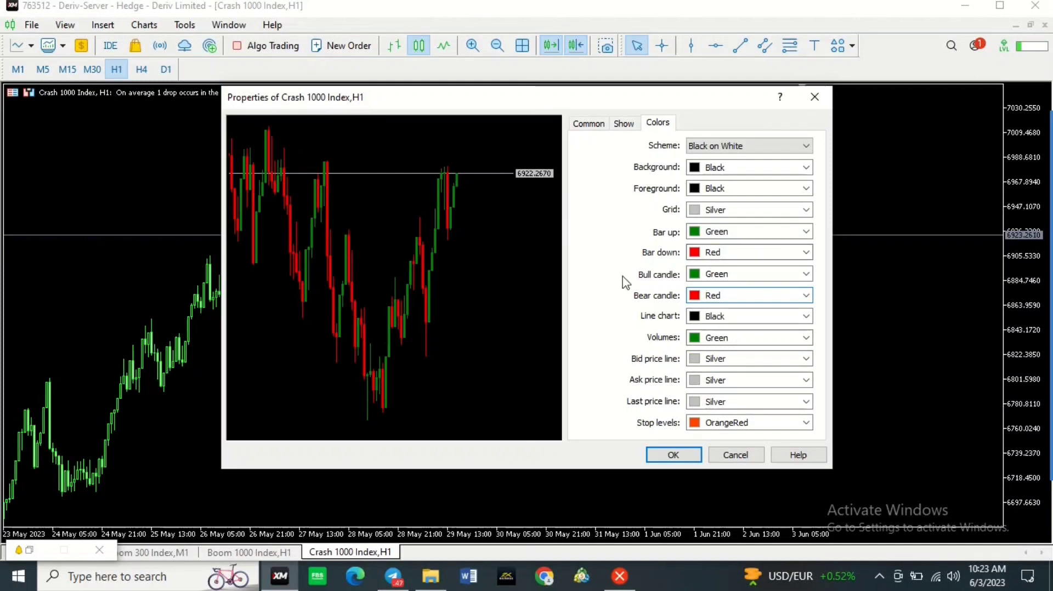
Step: Confirm the new chart colours, then zoom the chart in and back out
left_click(673, 455)
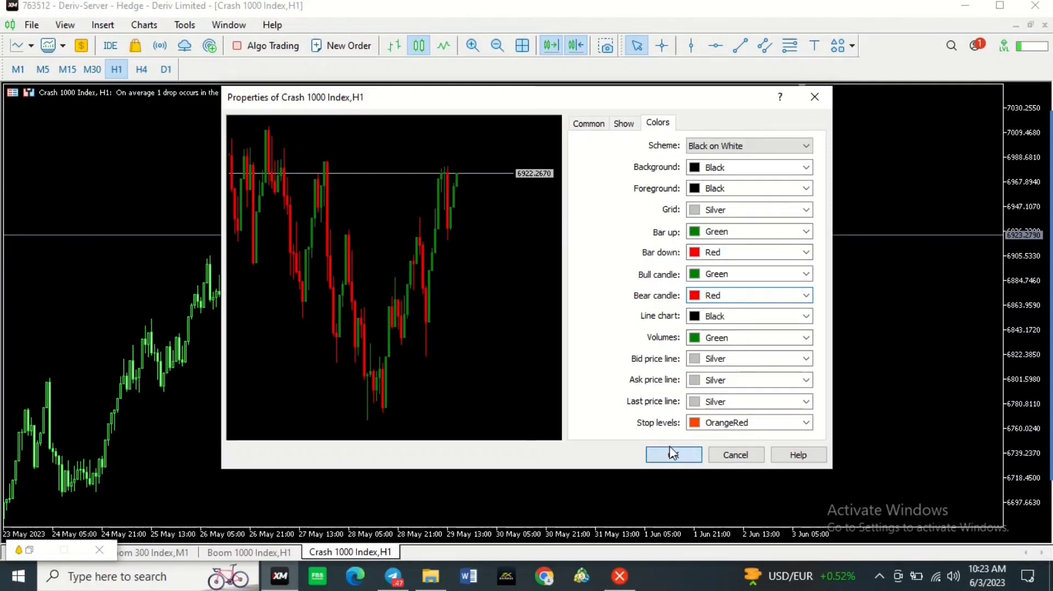
key("plus")
key("plus")
key("minus")
key("minus")
key("minus")
key("minus")
key("minus")
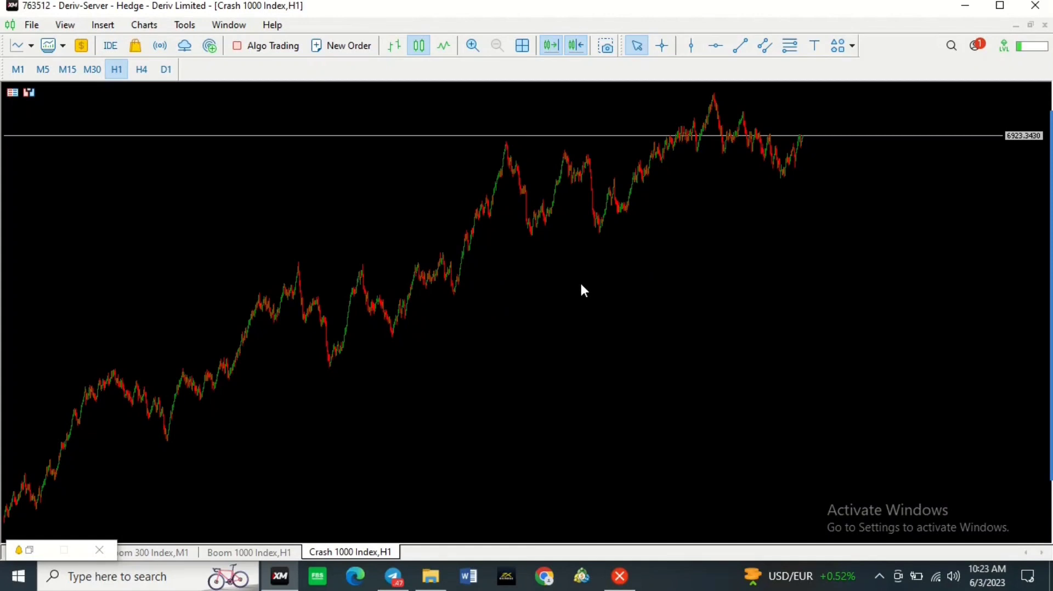
Step: Change the Crash 1000 chart background to MistyRose and apply it
right_click(387, 270)
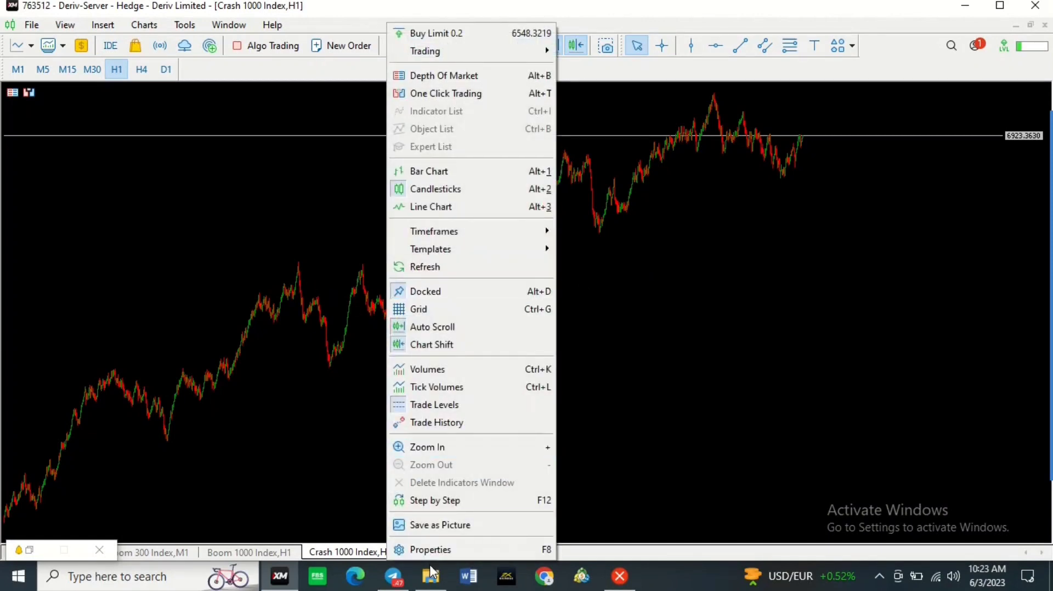
left_click(432, 551)
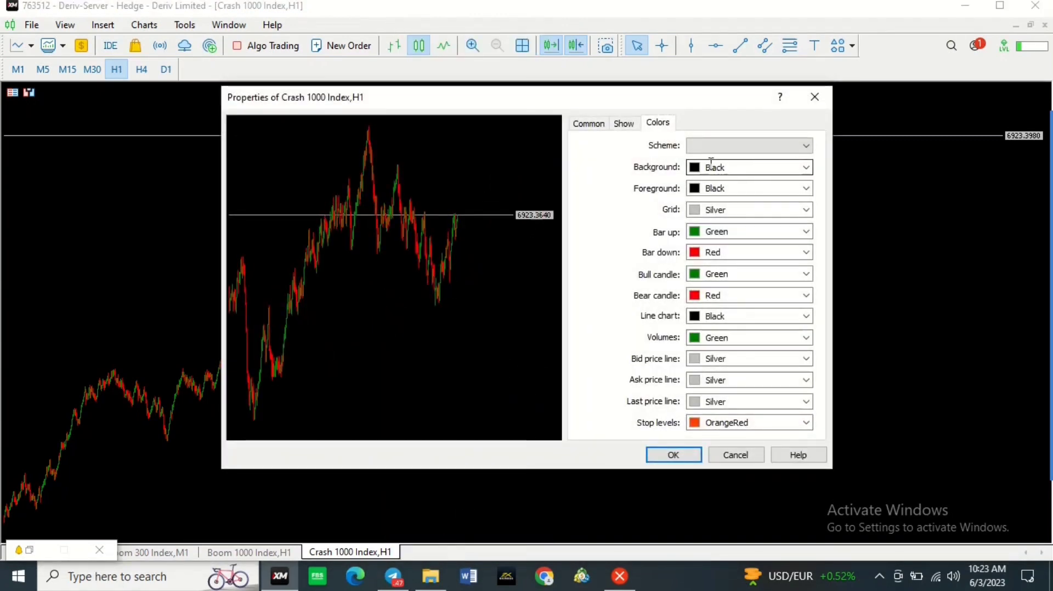
left_click(695, 172)
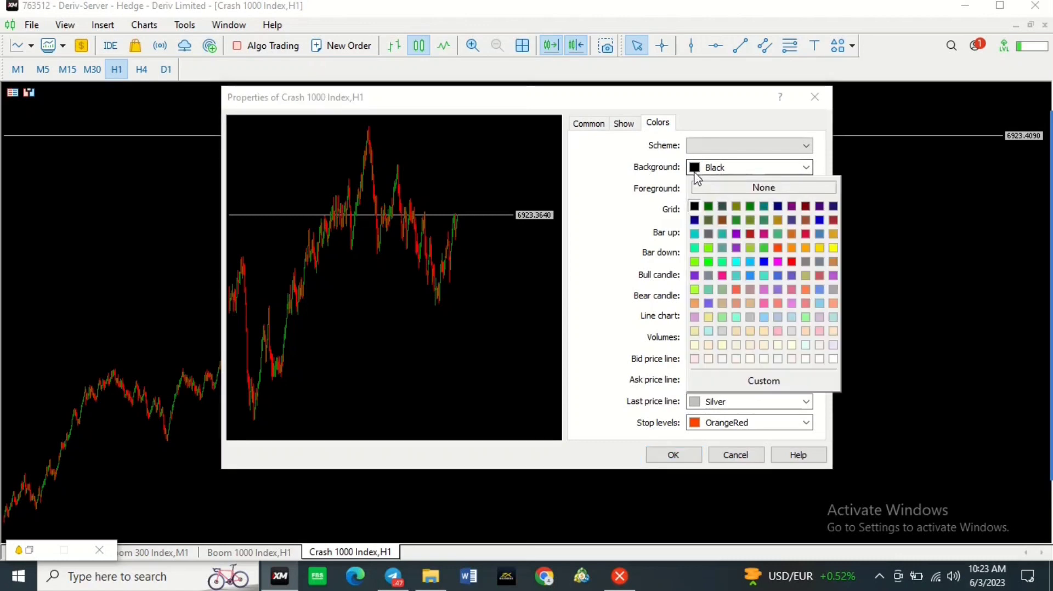
left_click(698, 360)
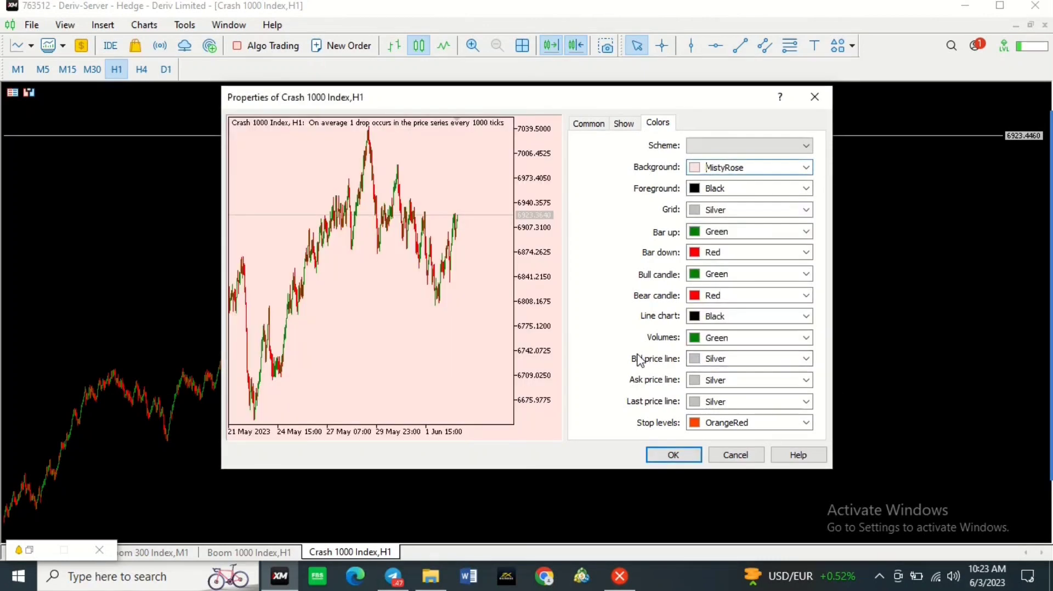
left_click(670, 456)
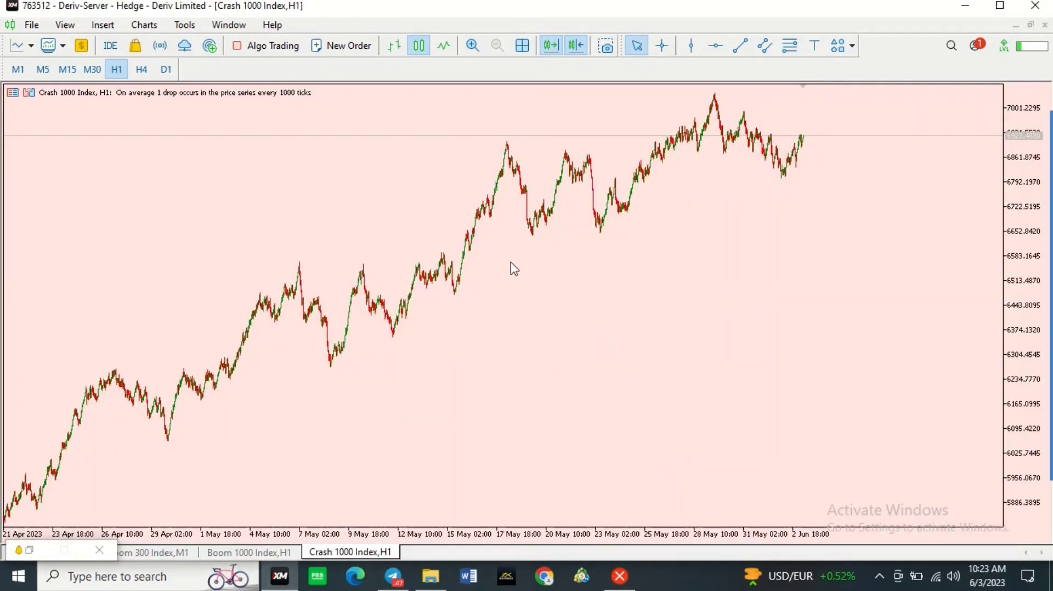
scroll(662, 314, "up", 3)
scroll(663, 314, "down", 2)
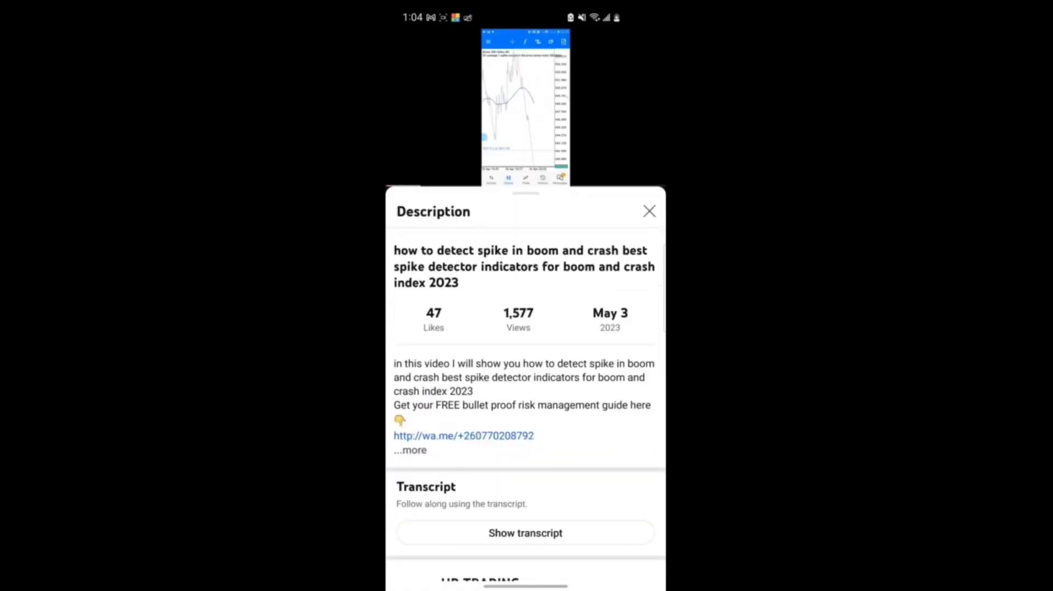
Step: Follow the video description's Deriv link to the free demo account sign-up page
left_click(409, 450)
left_click(455, 477)
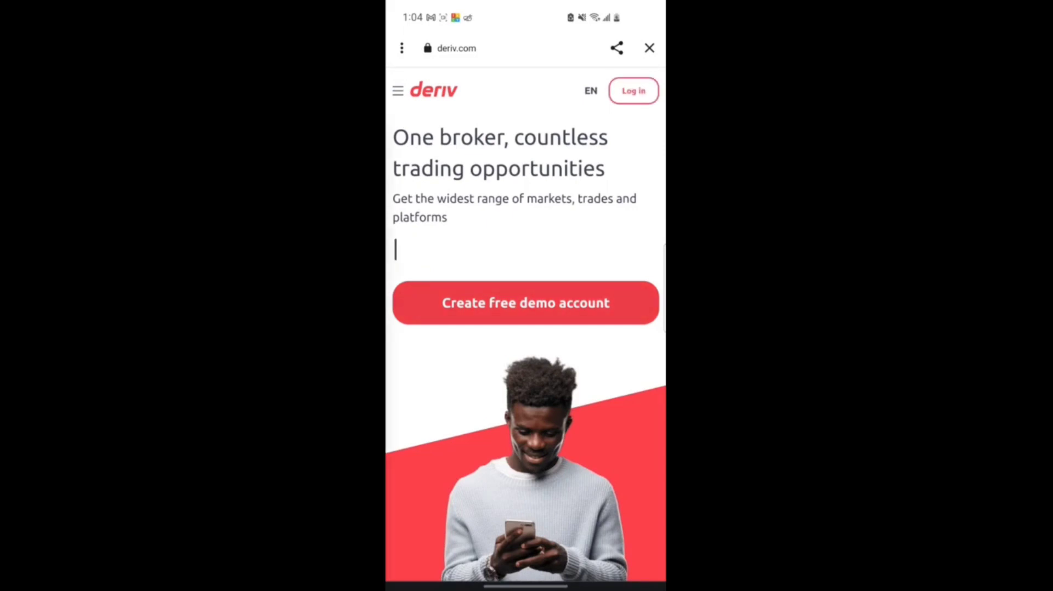
scroll(525, 299, "down", 1)
left_click(526, 265)
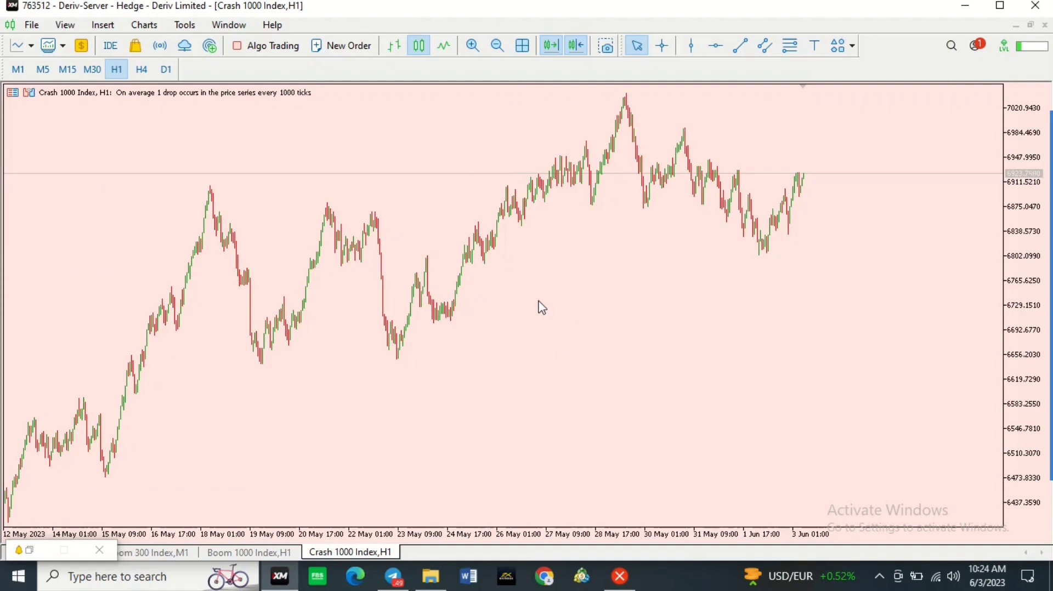
Step: Save the Crash 1000 chart's current look as a template named 'color'
key("plus")
key("plus")
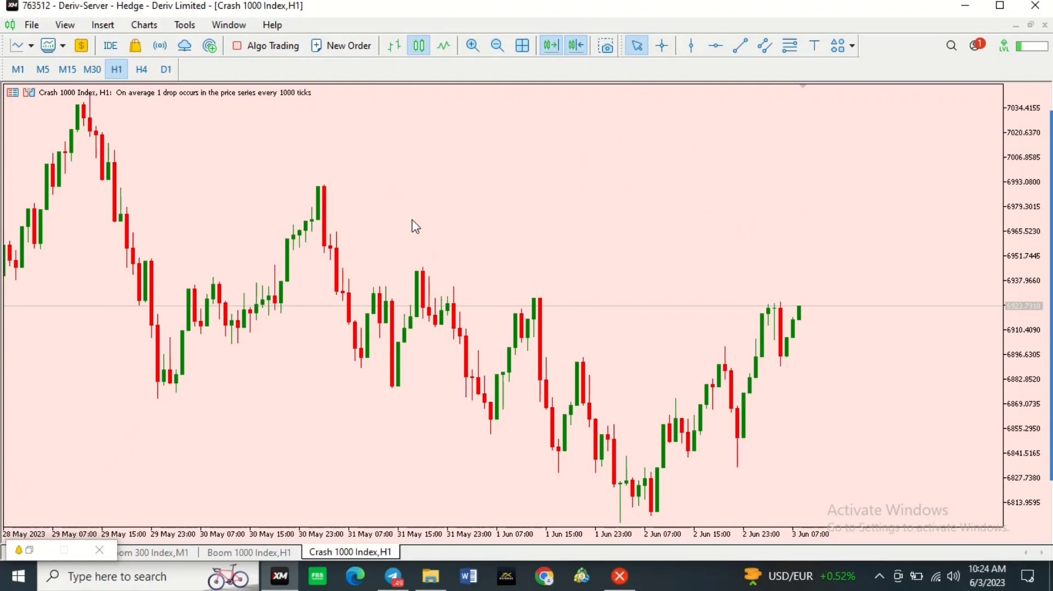
right_click(535, 297)
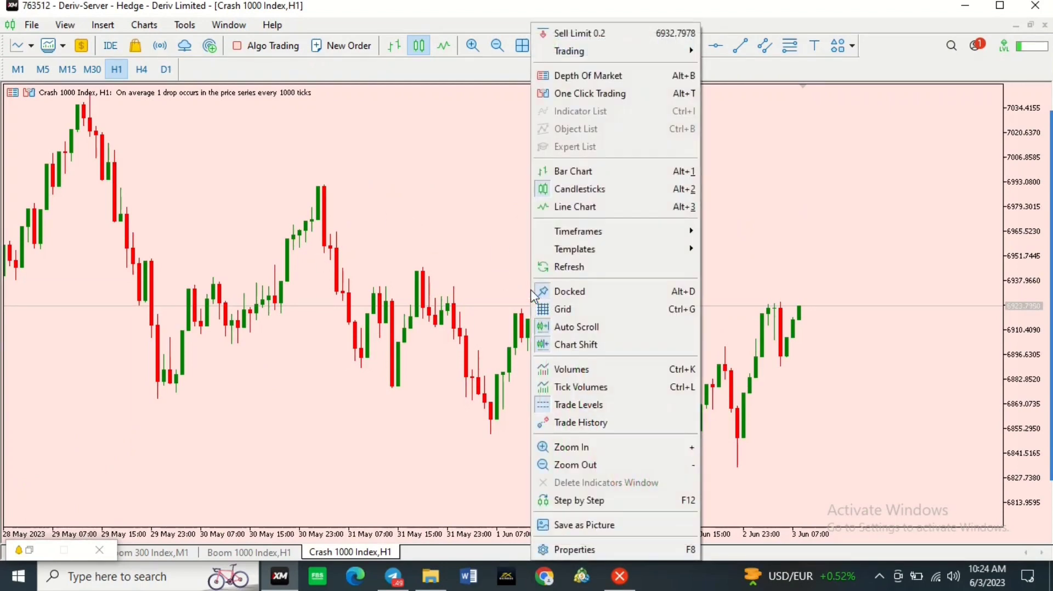
mouse_move(576, 253)
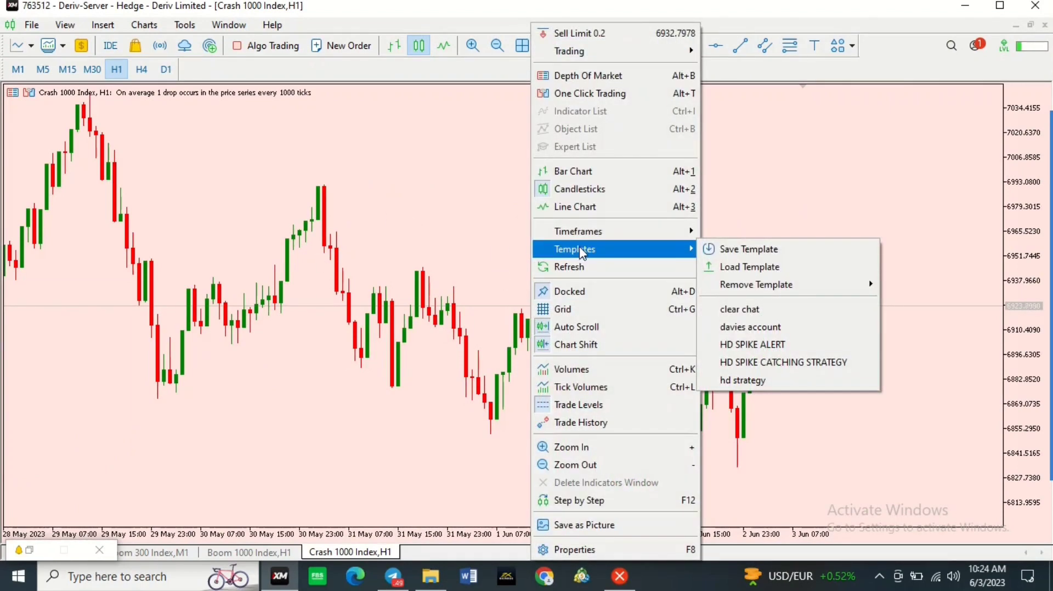
left_click(727, 252)
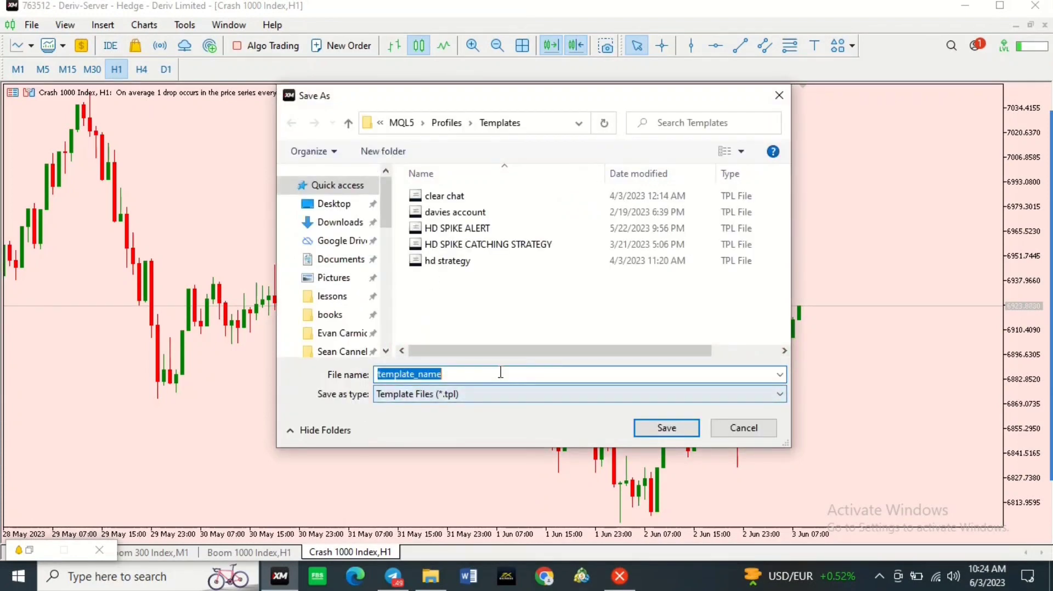
key("BackSpace")
type("color")
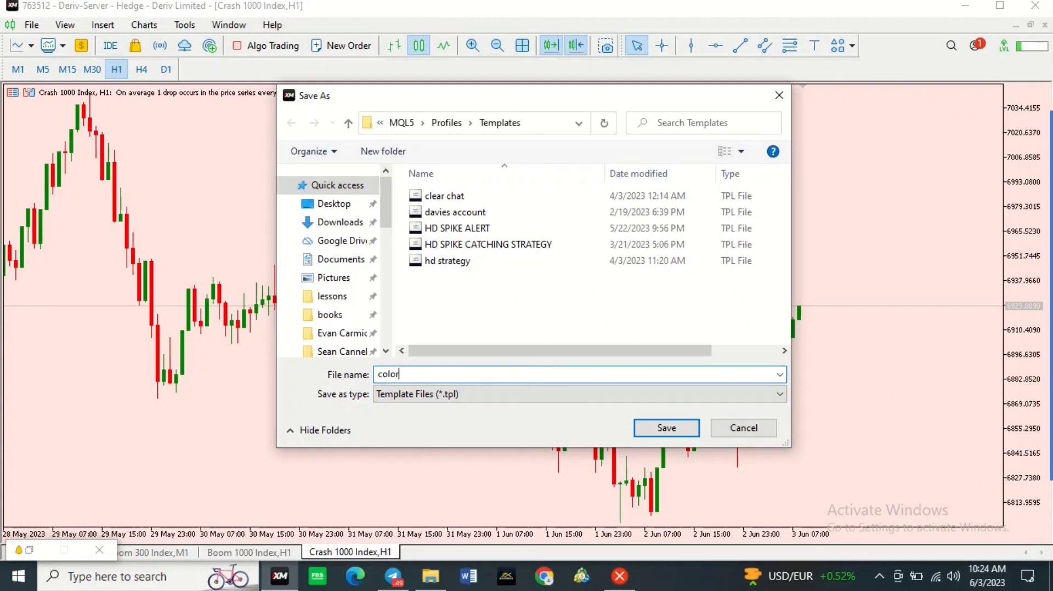
left_click(684, 428)
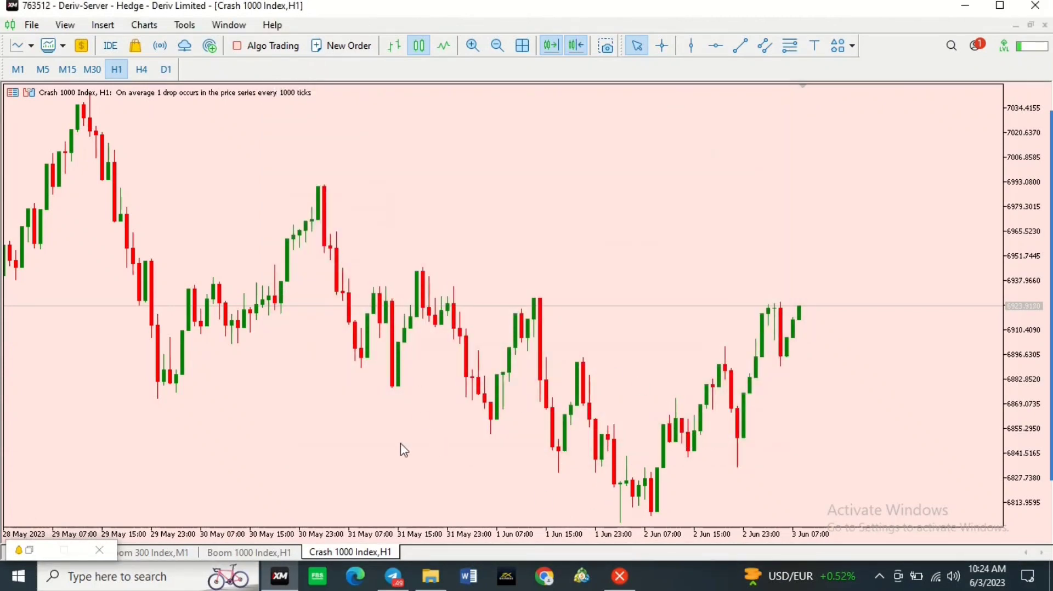
Step: Switch to the Boom 1000 Index H1 chart and apply the 'color' template
left_click(267, 553)
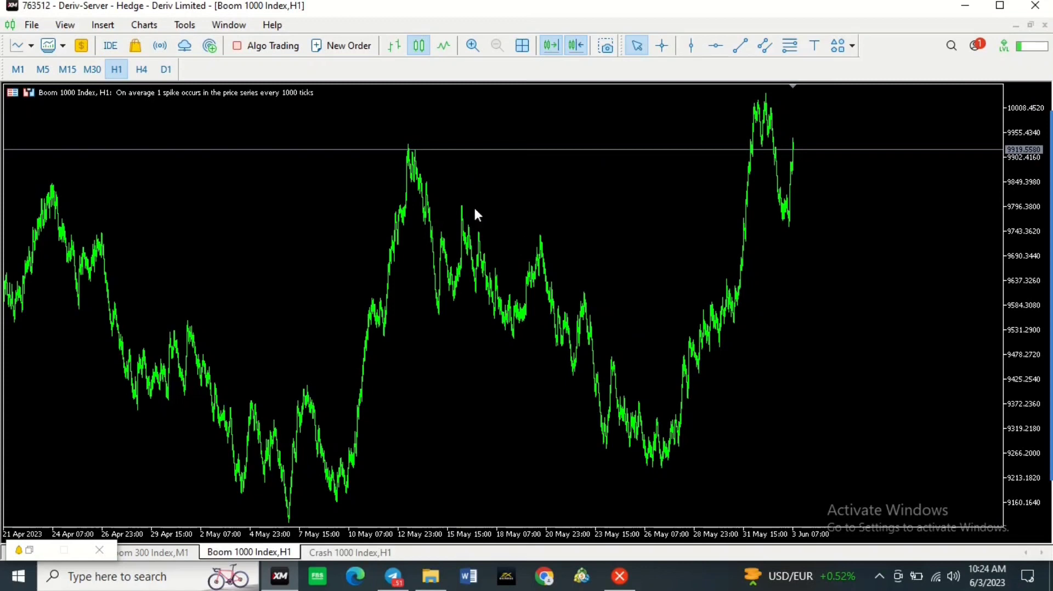
right_click(448, 186)
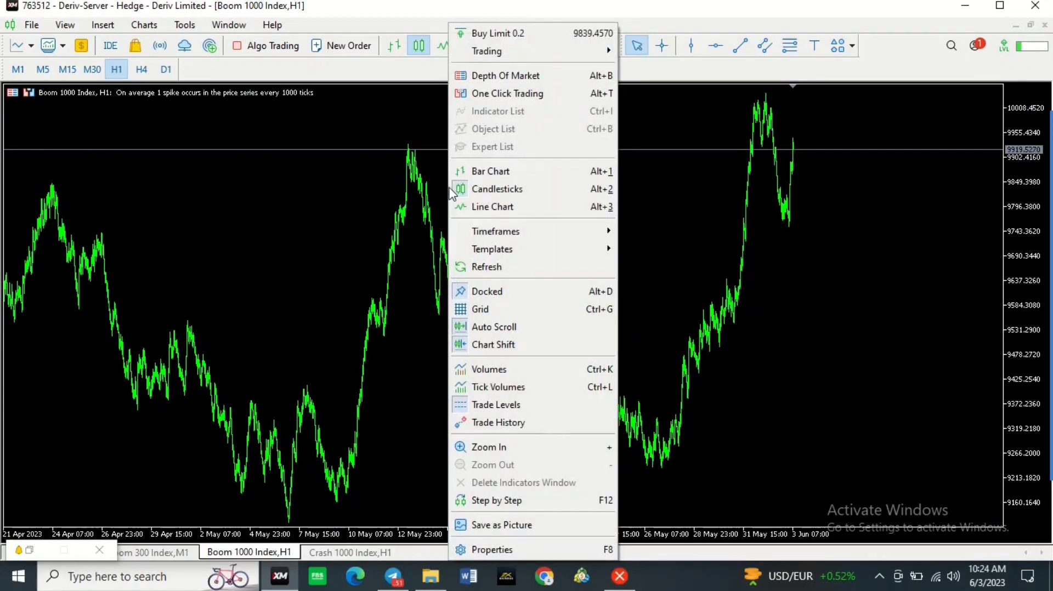
mouse_move(552, 250)
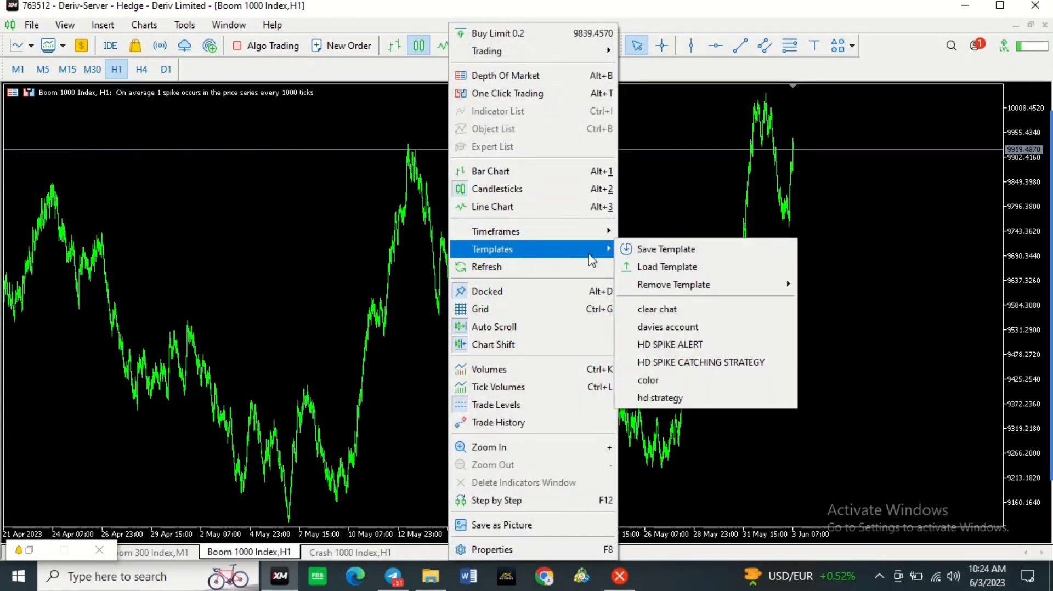
left_click(658, 386)
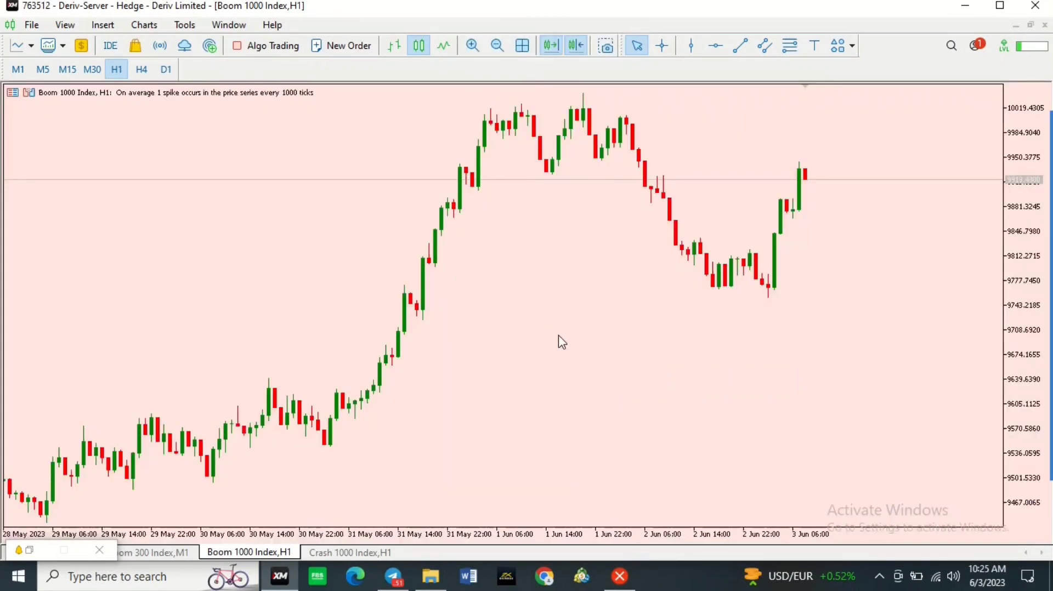
scroll(428, 226, "up", 1)
scroll(428, 227, "down", 4)
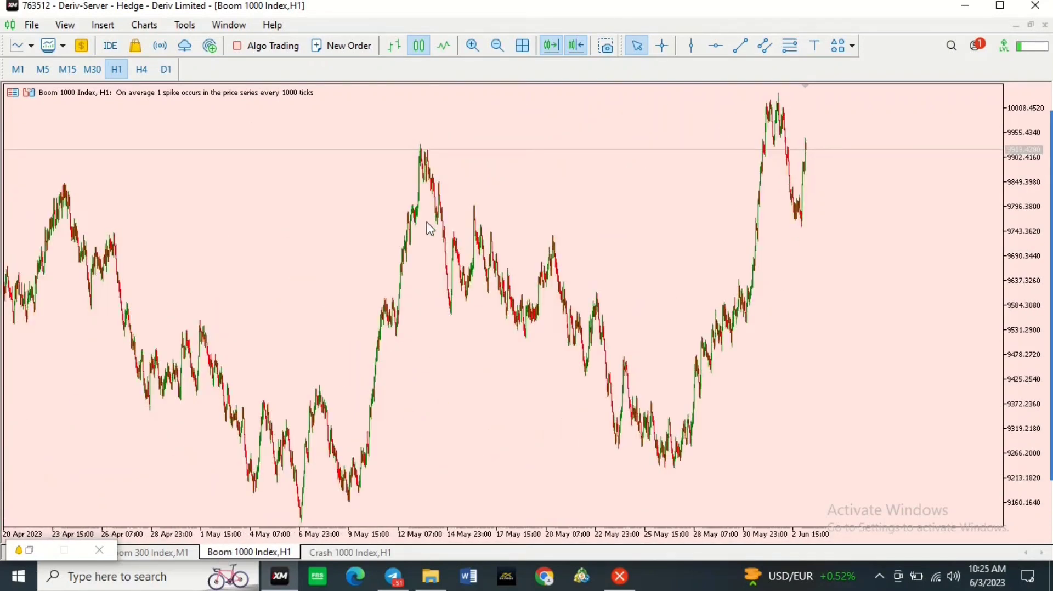
scroll(430, 229, "up", 1)
scroll(430, 230, "up", 1)
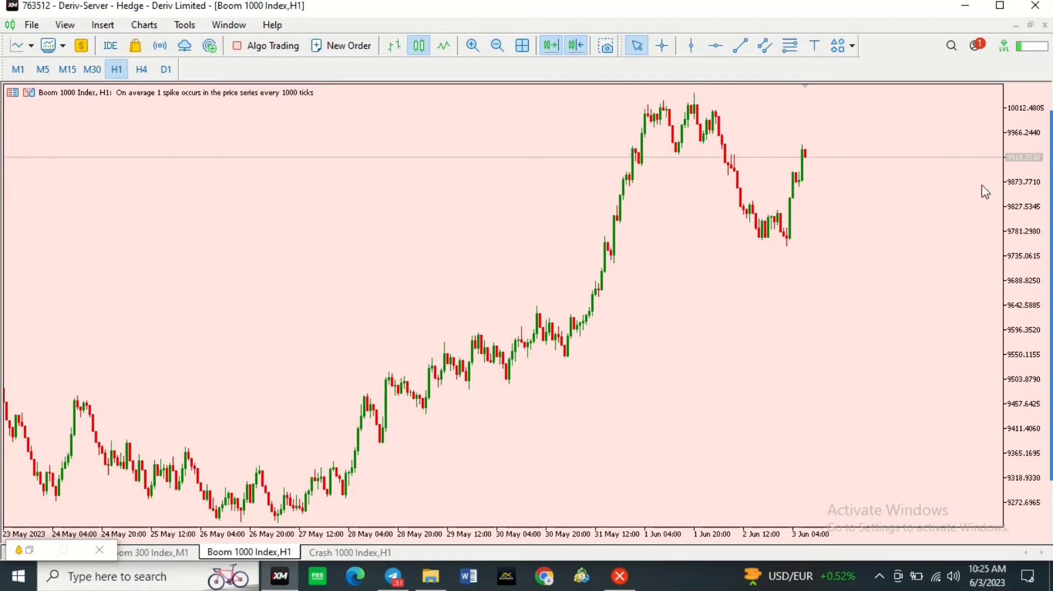
left_click(1041, 7)
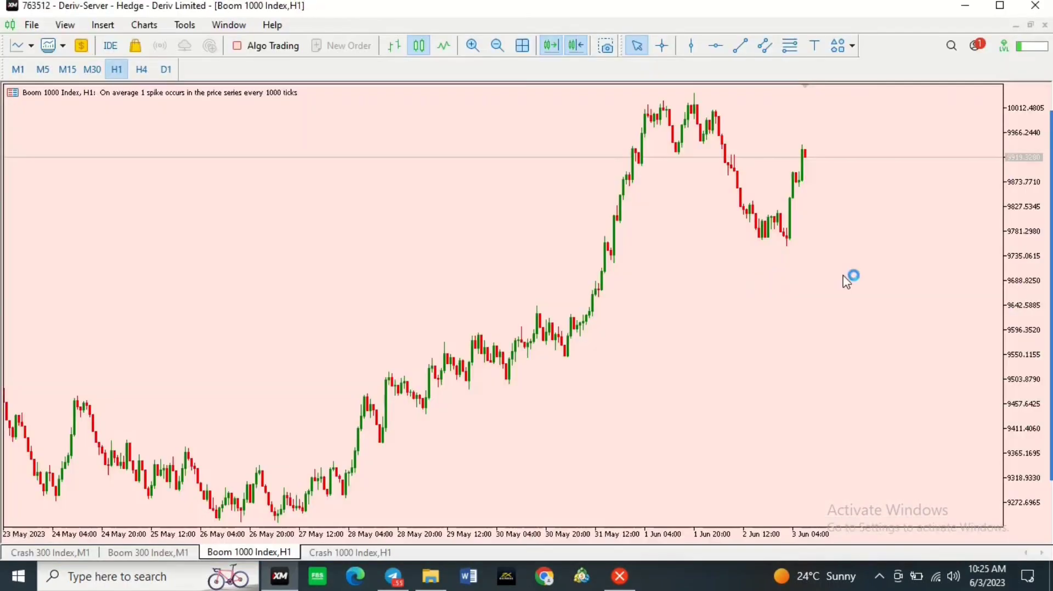
left_click(393, 575)
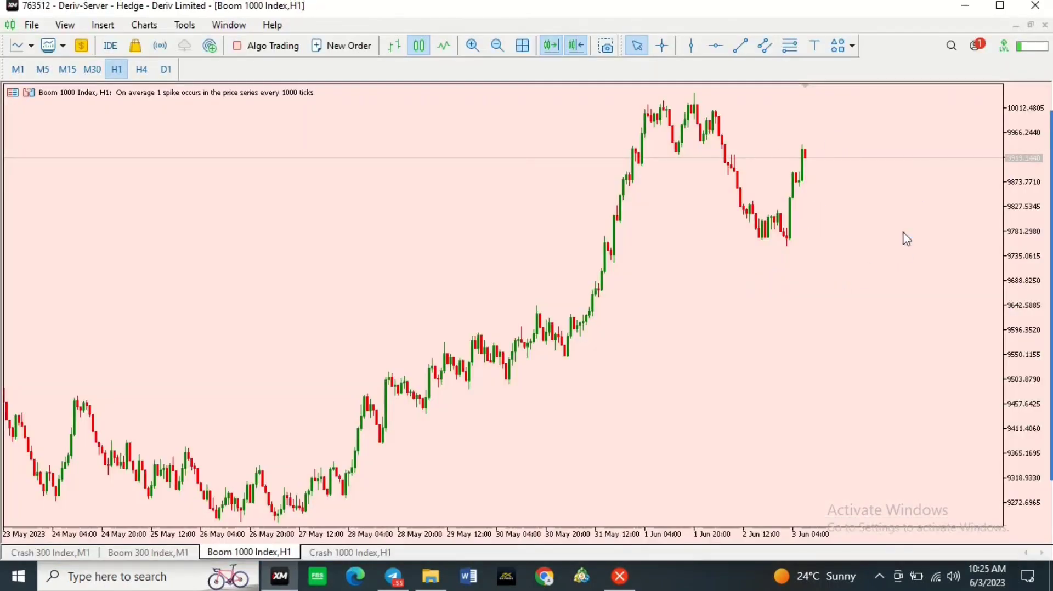